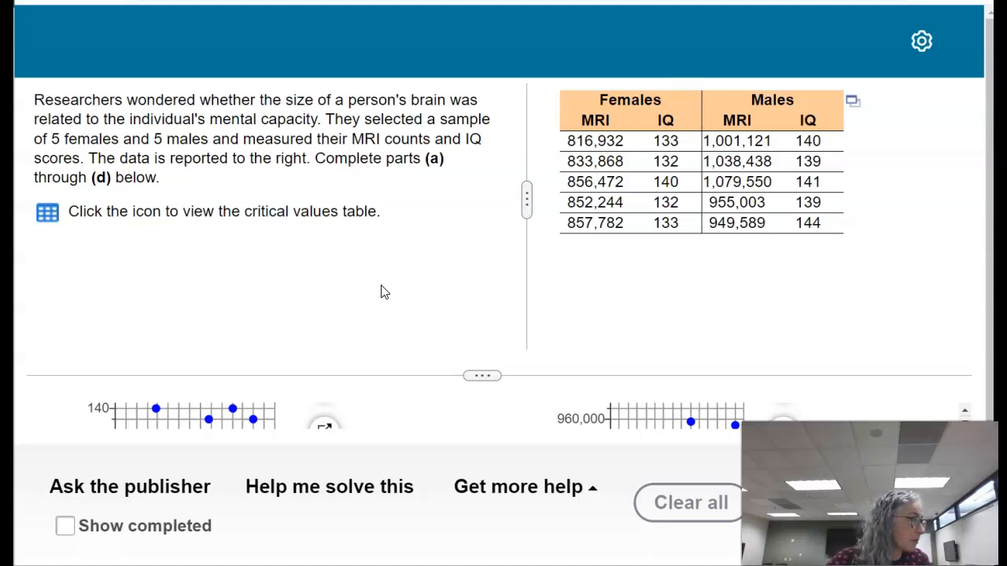
Step: Open the Females and Males MRI/IQ data table in StatCrunch and reposition its window over the question
click(349, 306)
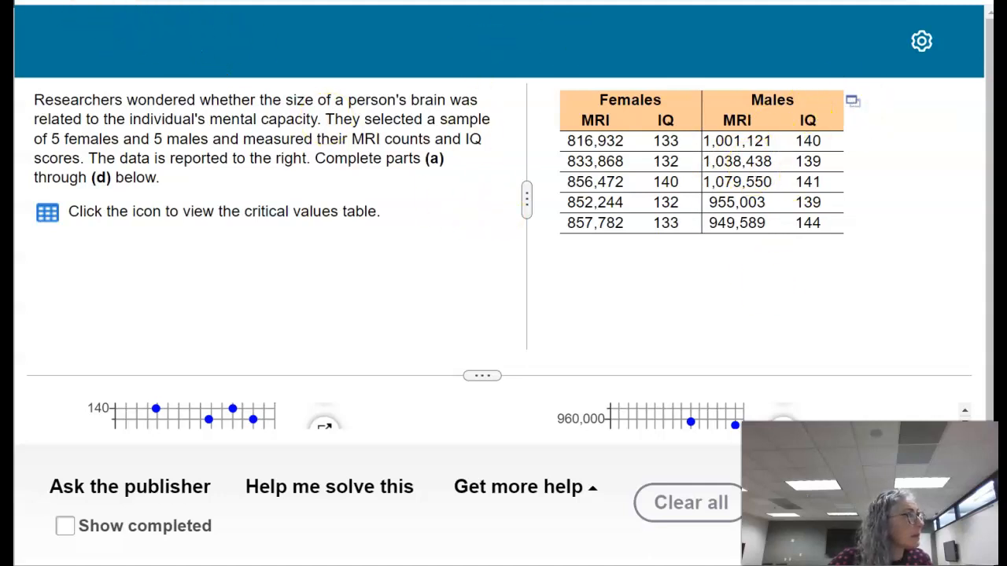
click(852, 103)
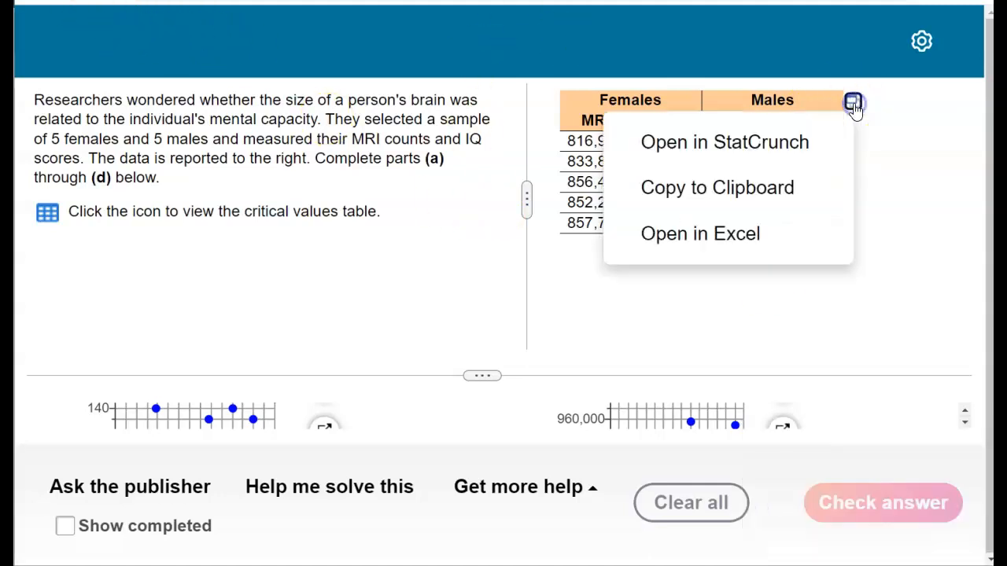
click(751, 138)
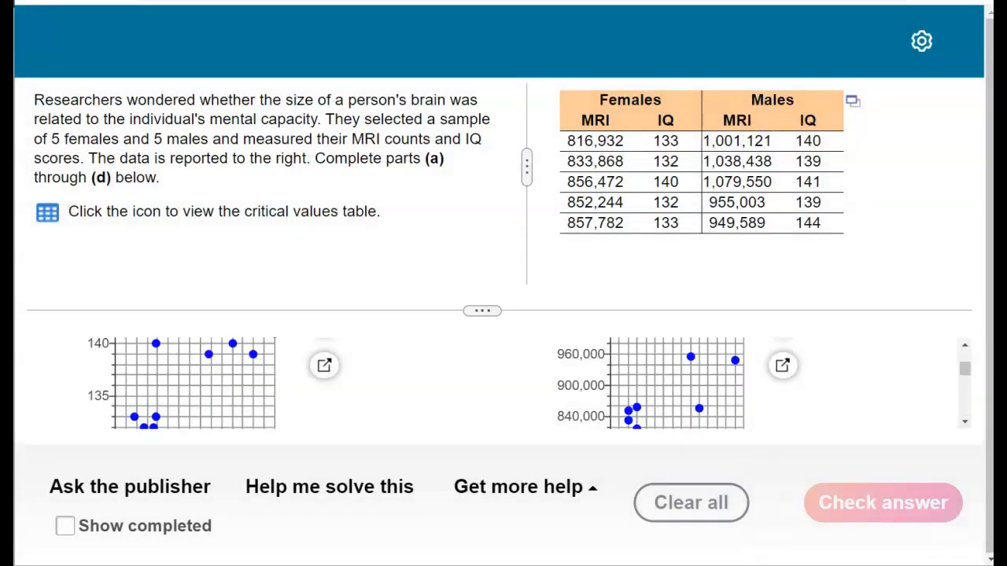
drag(716, 36, 488, 7)
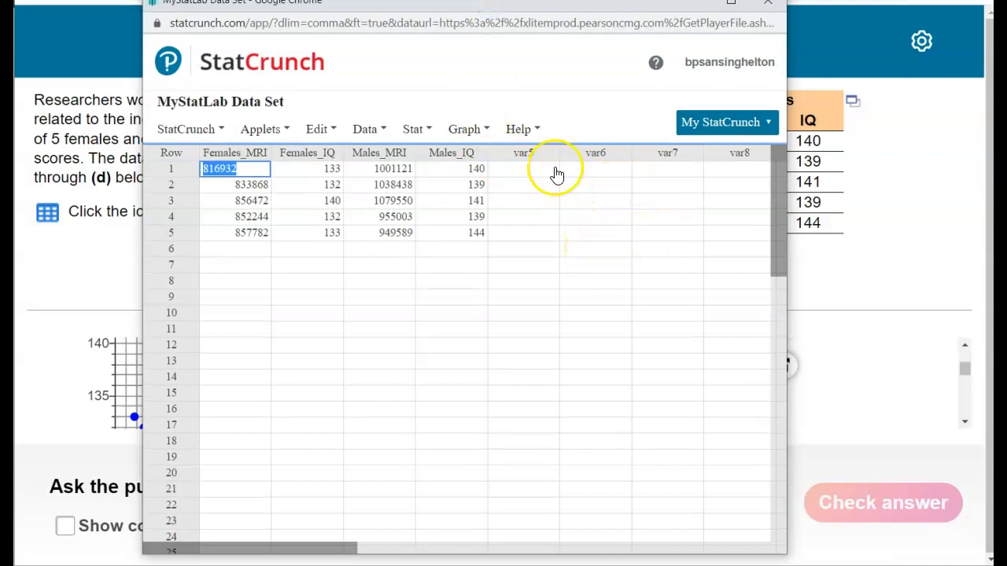
Step: Name the first two empty columns, var5 and var6, "both MRI" and "both IQ"
click(513, 153)
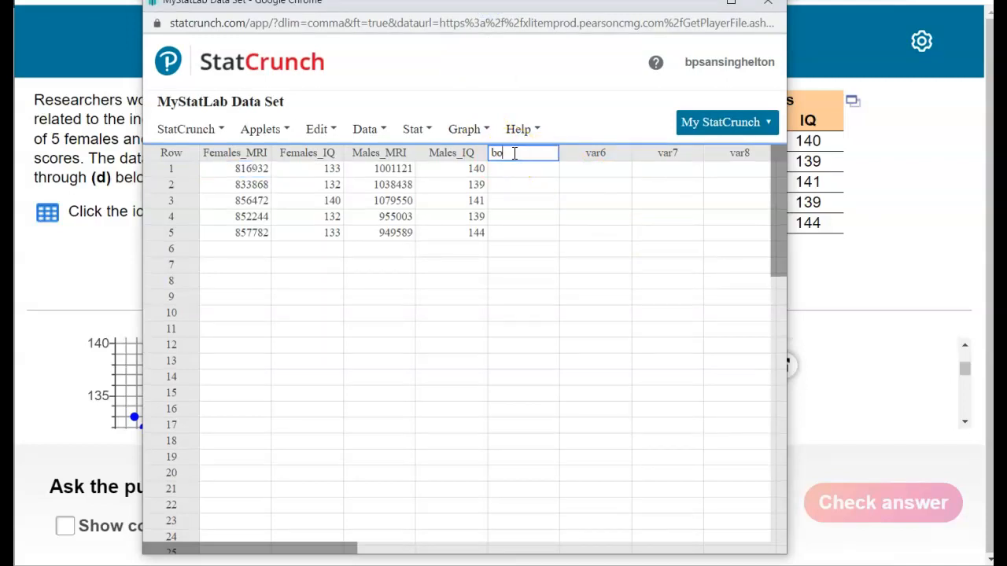
key(Return)
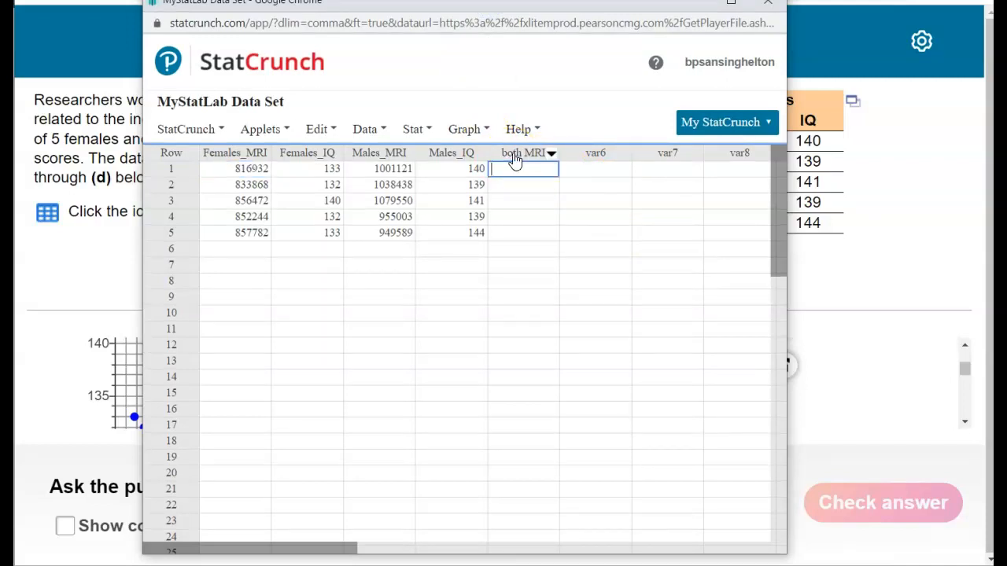
click(581, 154)
text(both IQ)
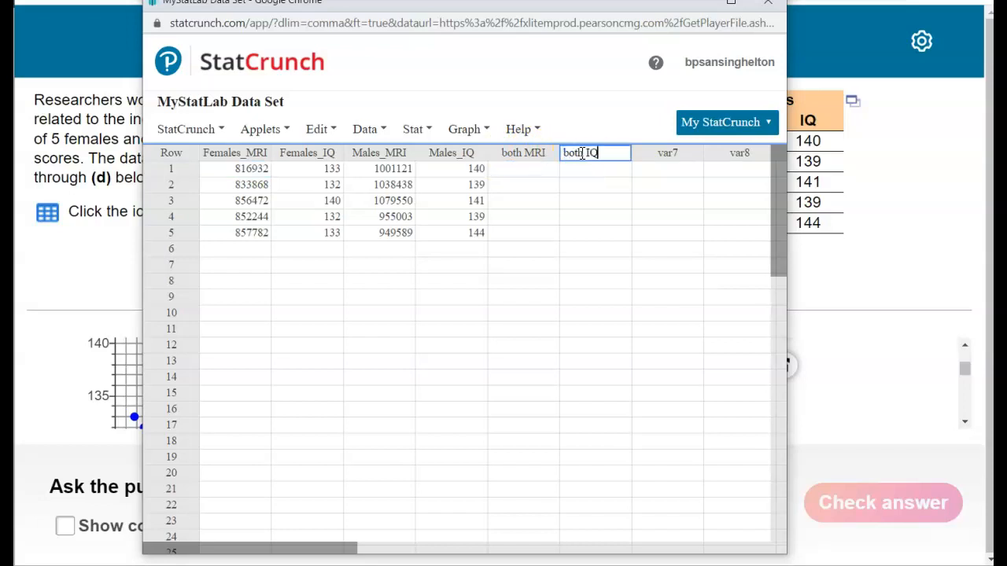
key(Return)
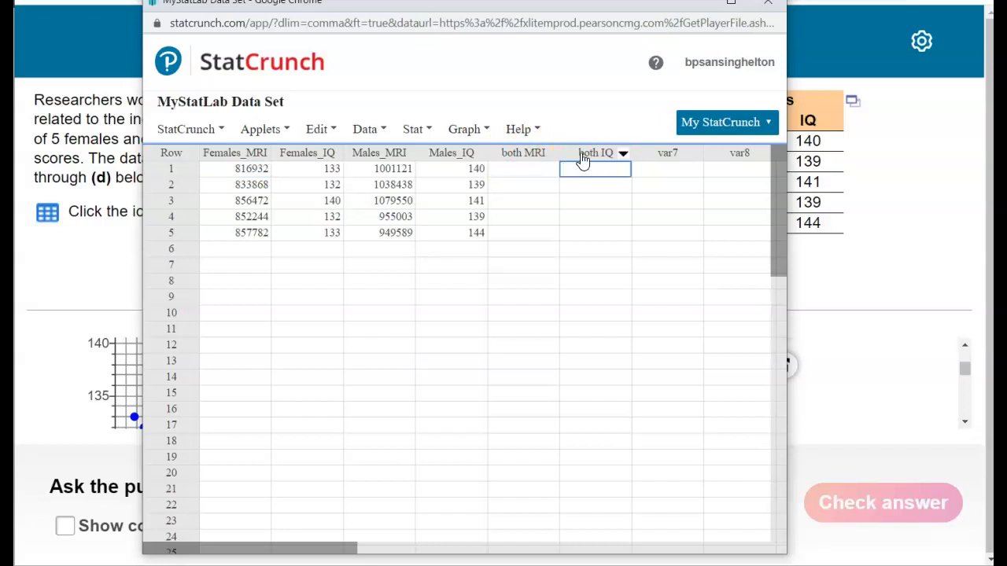
Step: Copy the female MRI and IQ values into the both MRI and both IQ columns, with the male values below from row 6
drag(246, 171, 285, 234)
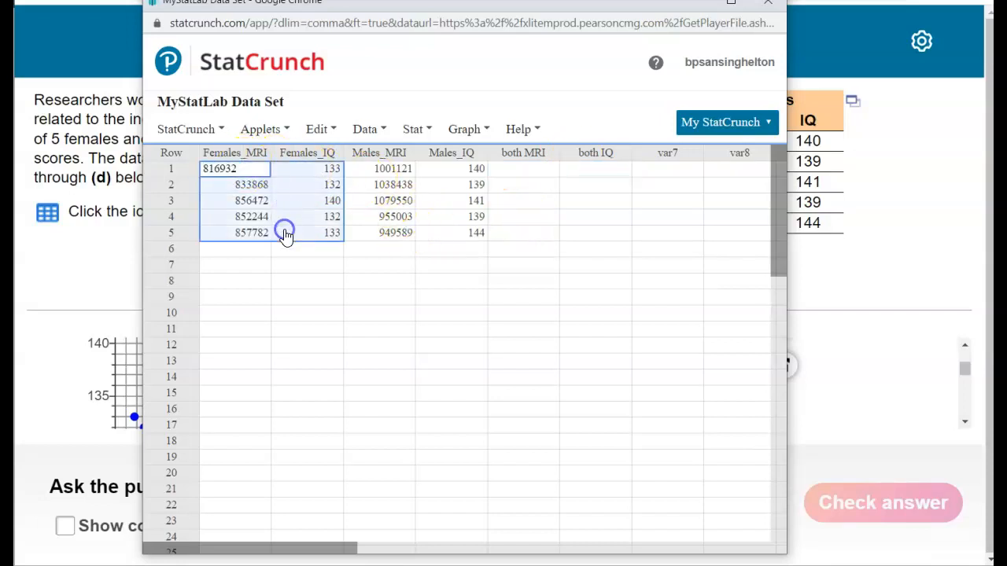
click(535, 167)
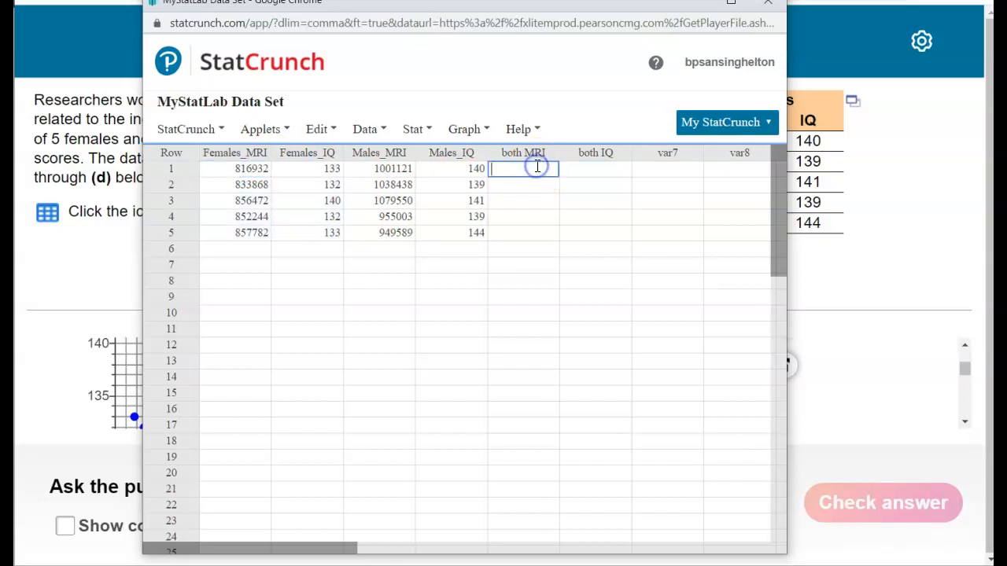
key(ctrl+v)
drag(384, 171, 473, 234)
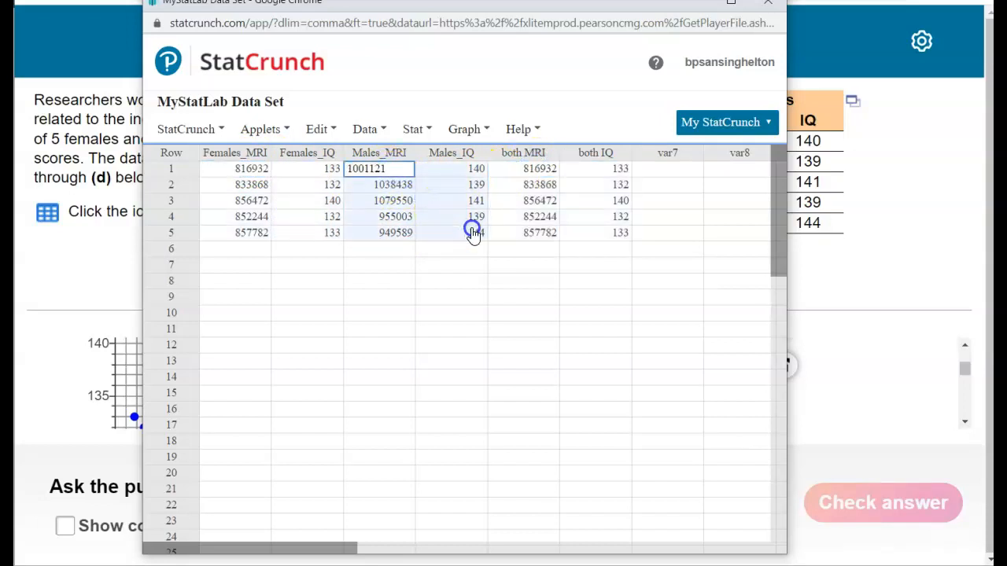
click(549, 250)
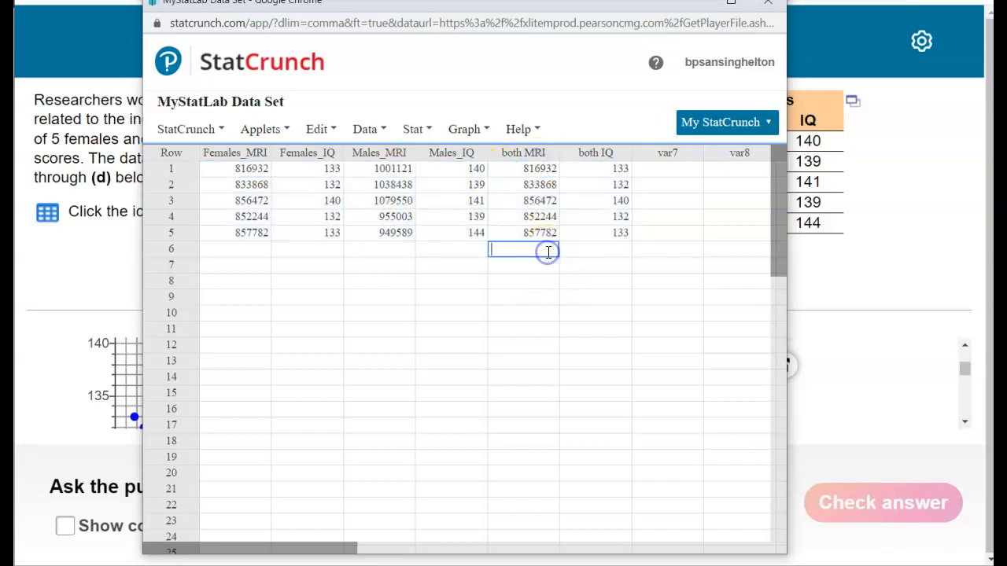
key(ctrl+v)
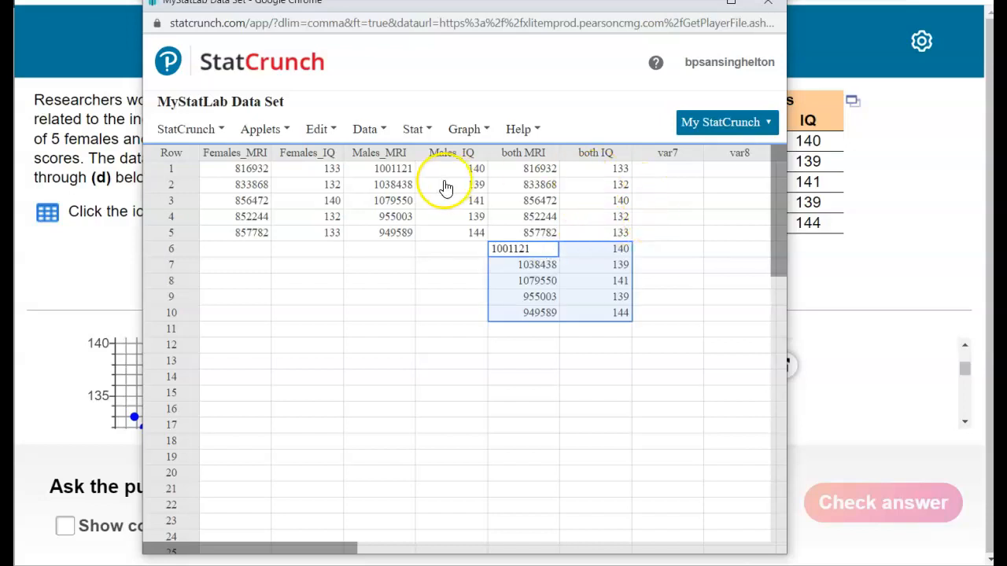
Step: Create a scatter plot with both MRI as the X variable and both IQ as the Y variable, as part (a) asks
click(414, 134)
click(465, 134)
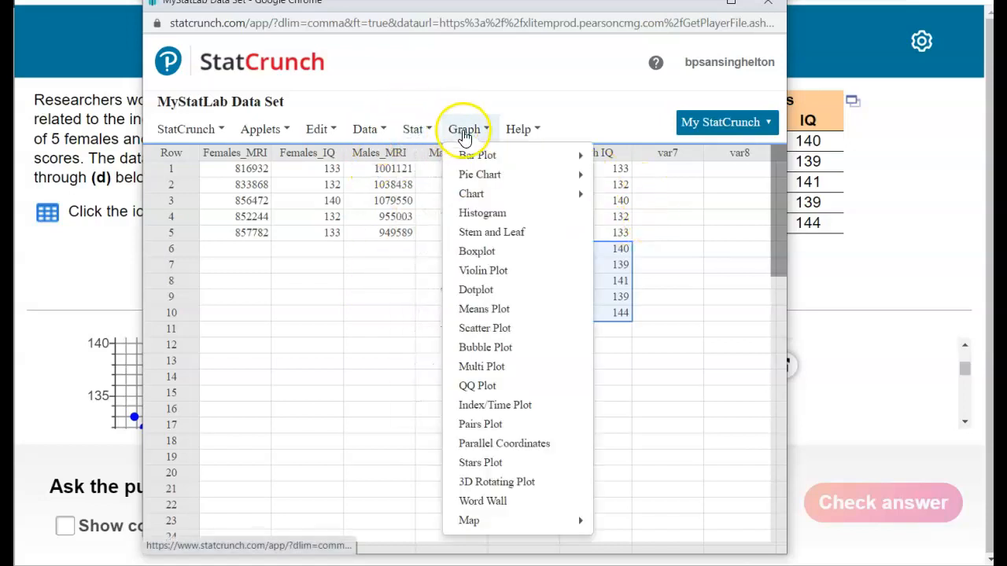
click(478, 328)
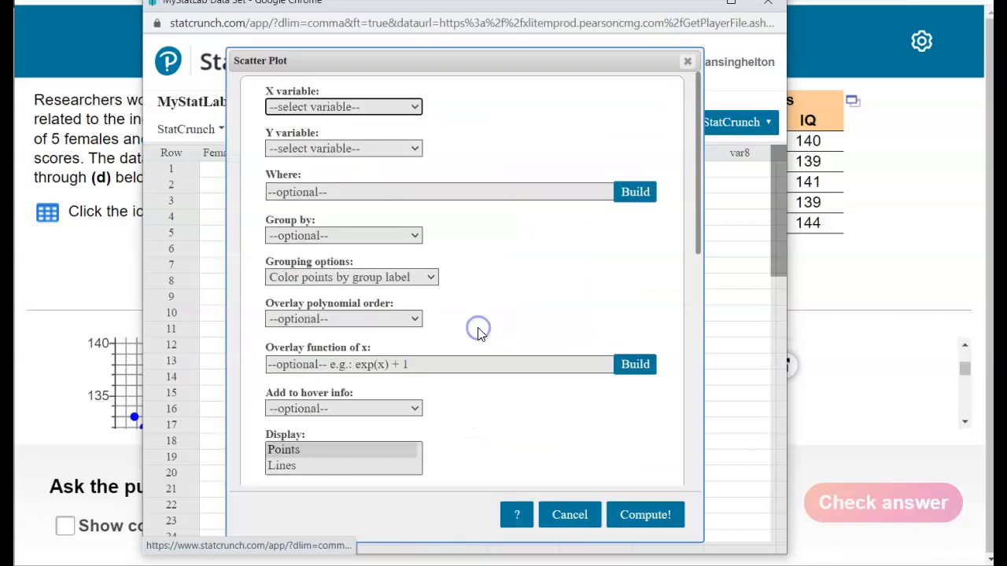
click(383, 110)
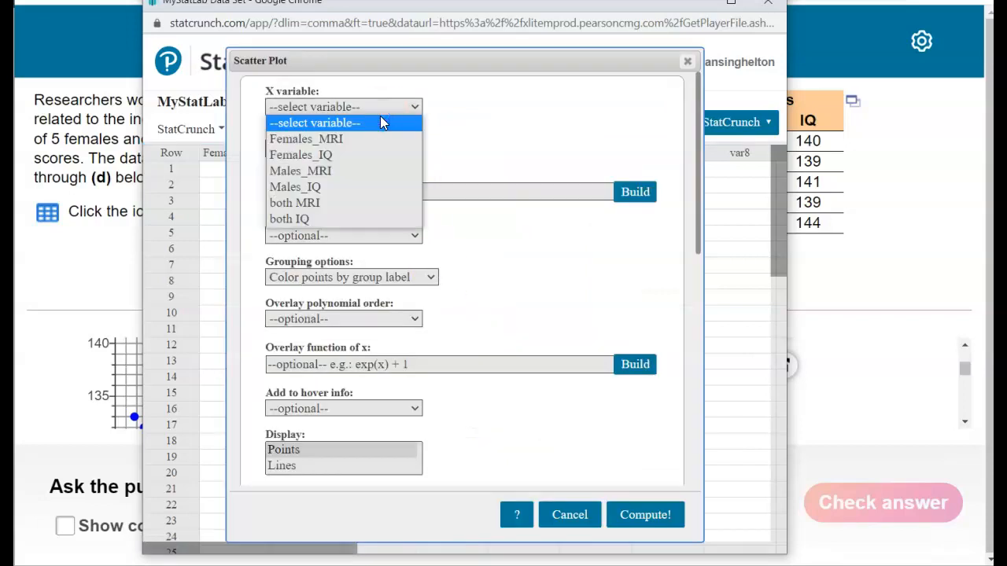
click(73, 285)
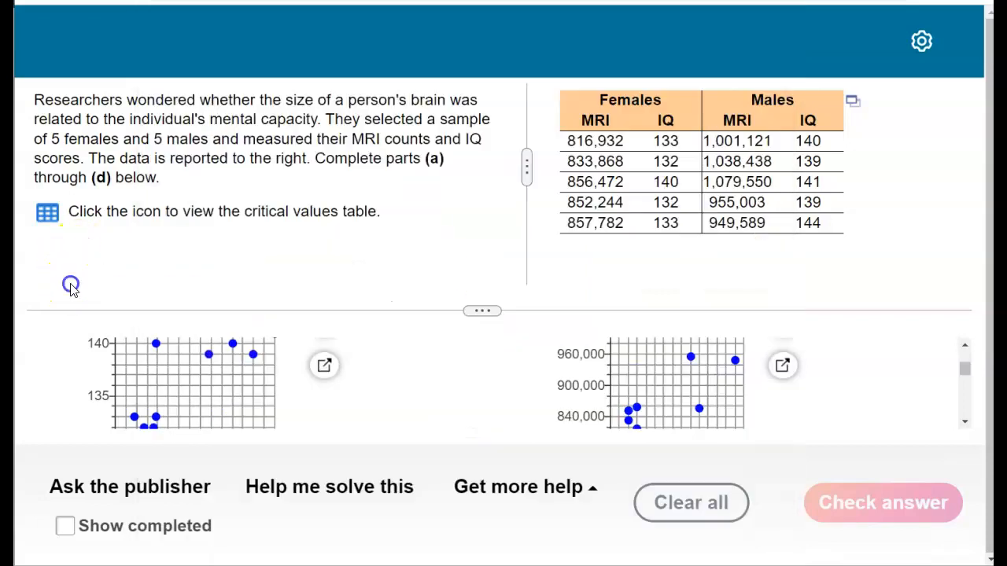
scroll(460, 401, up, 3)
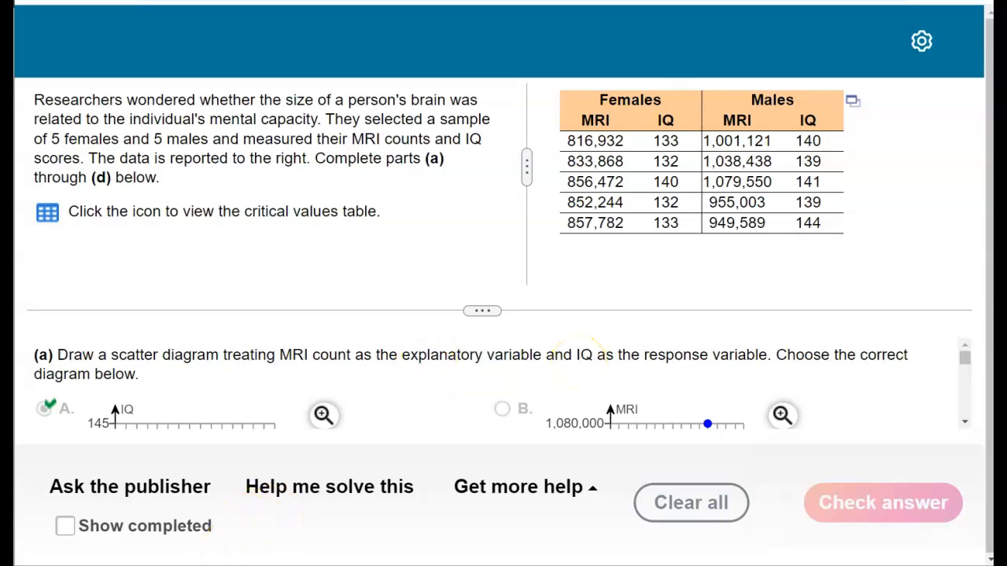
mouse_move(370, 563)
click(666, 519)
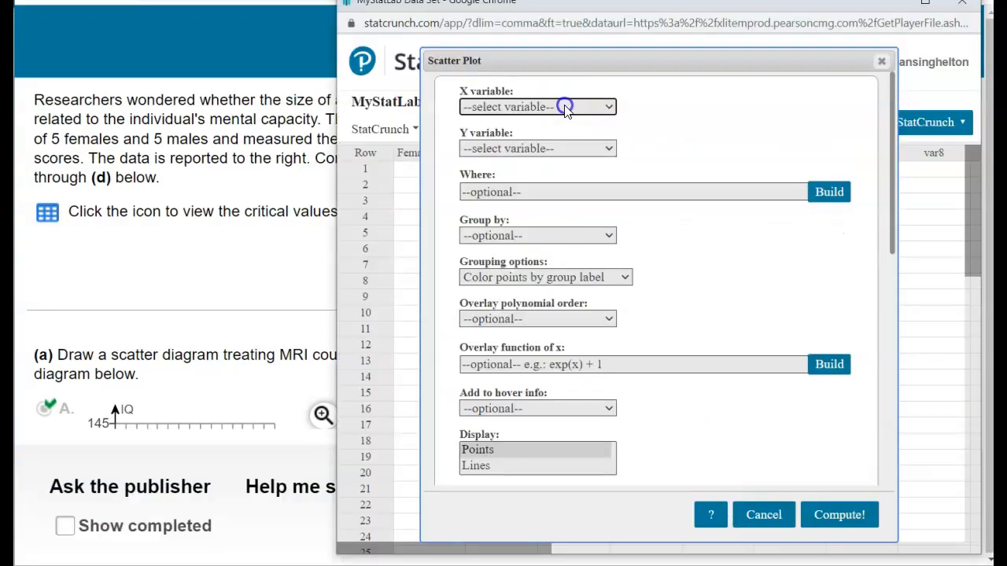
click(565, 107)
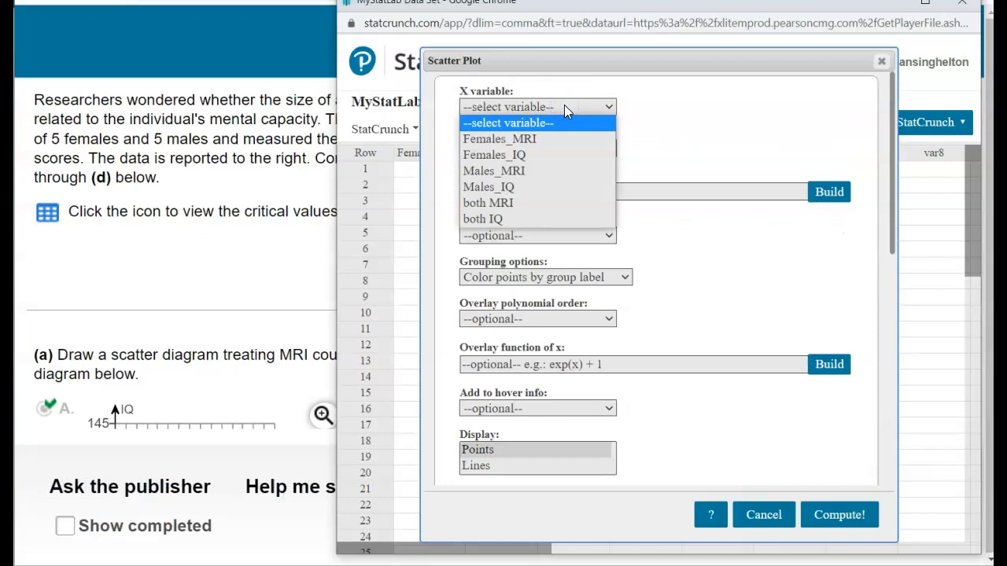
click(516, 202)
click(519, 150)
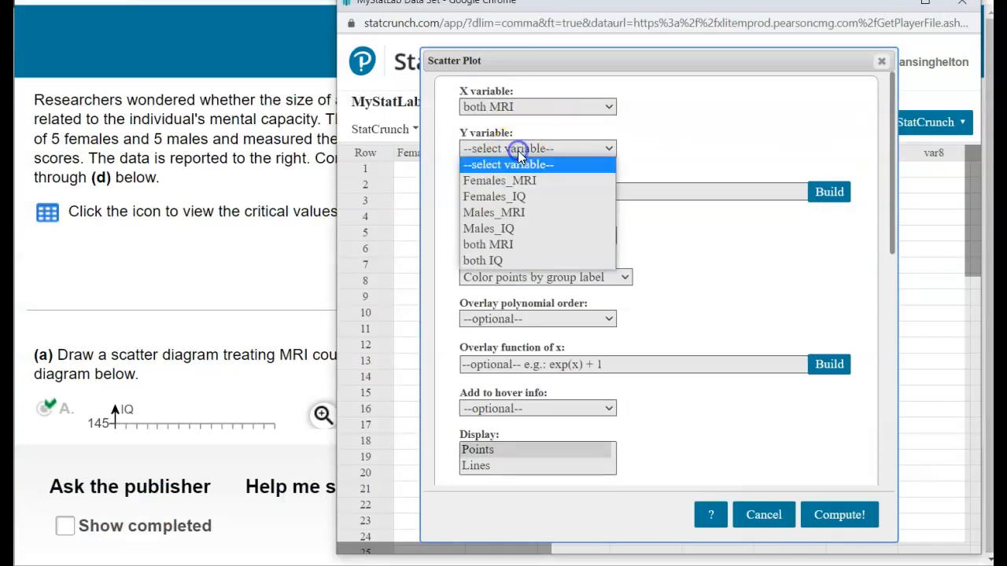
click(516, 260)
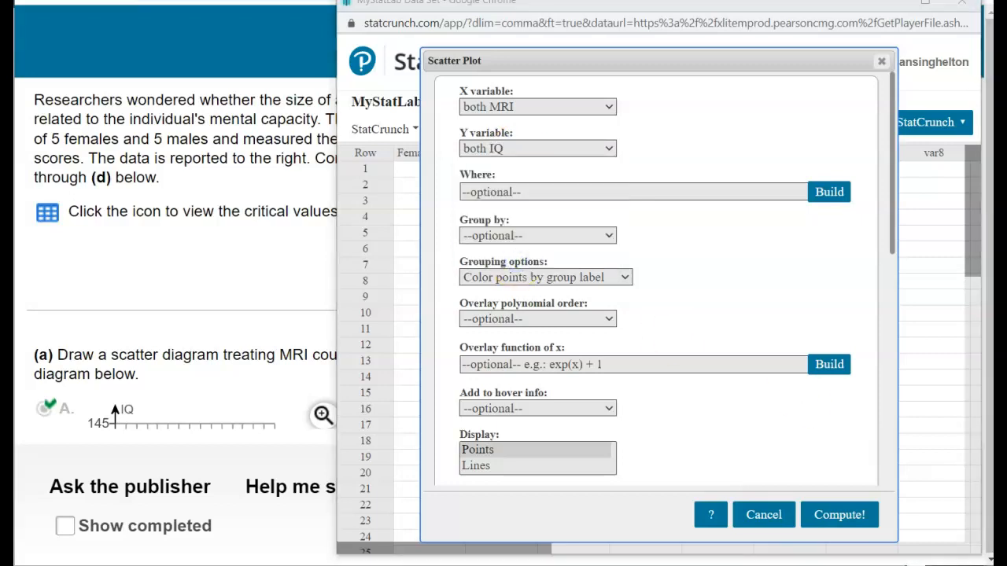
click(854, 519)
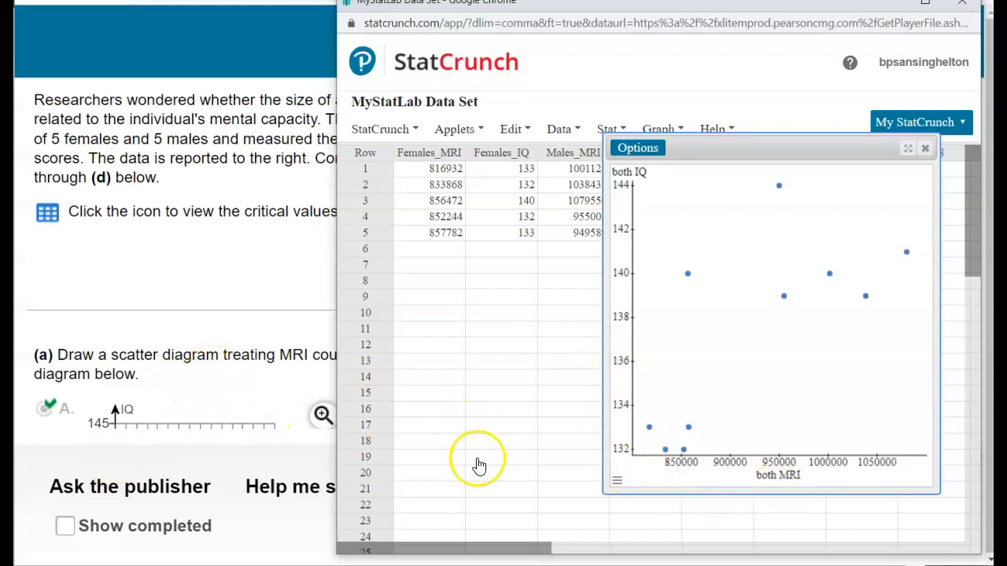
Step: Set the scatter plot's Y-axis minimum to 130 and maximum to 145 to match the answer diagram's scale
click(616, 482)
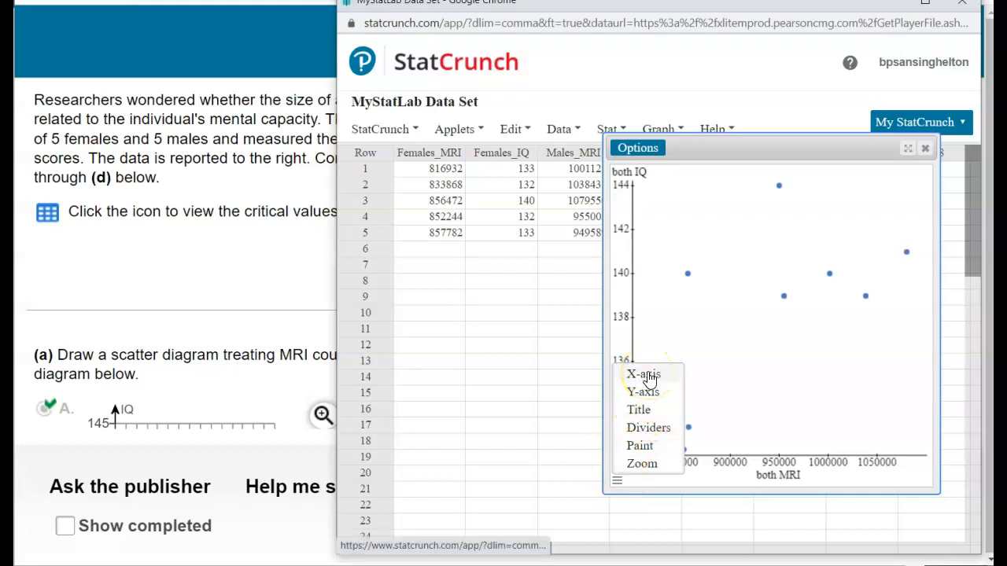
scroll(197, 367, down, 5)
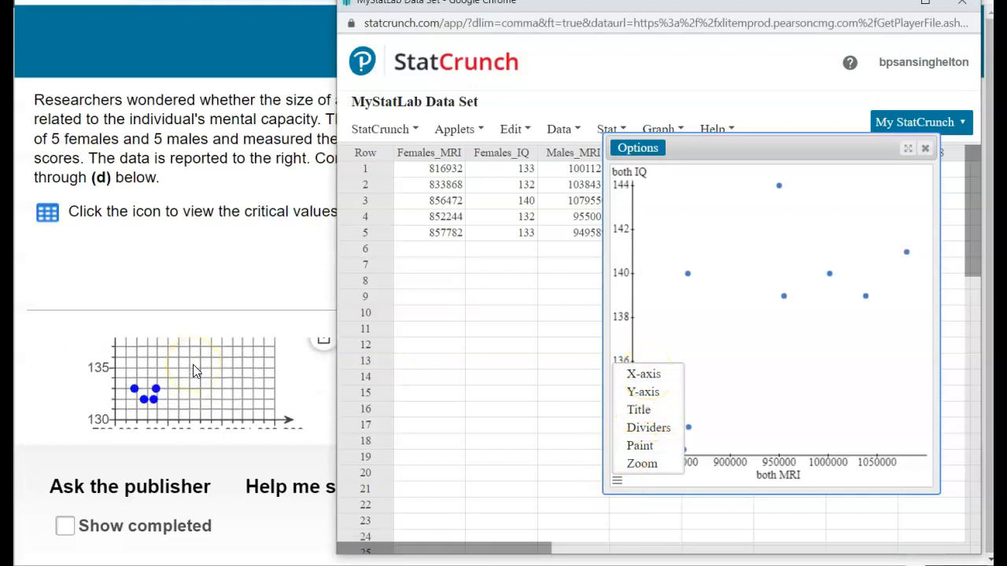
scroll(111, 409, down, 3)
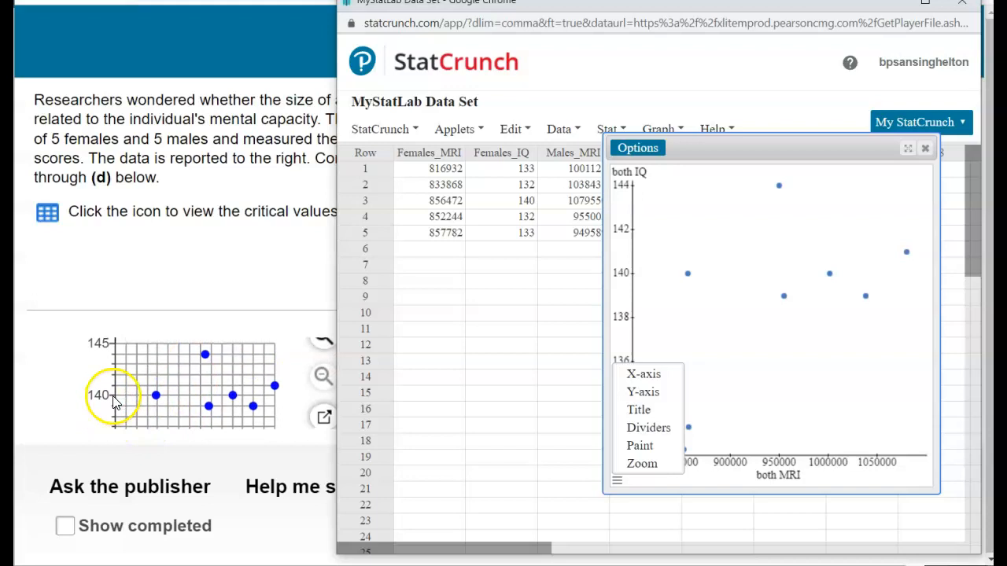
click(645, 392)
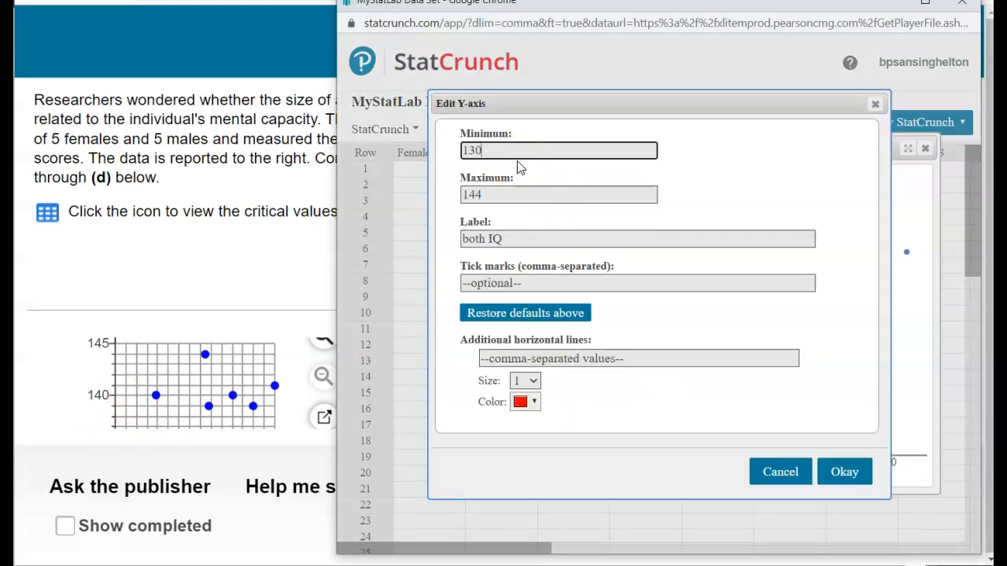
drag(476, 195, 497, 184)
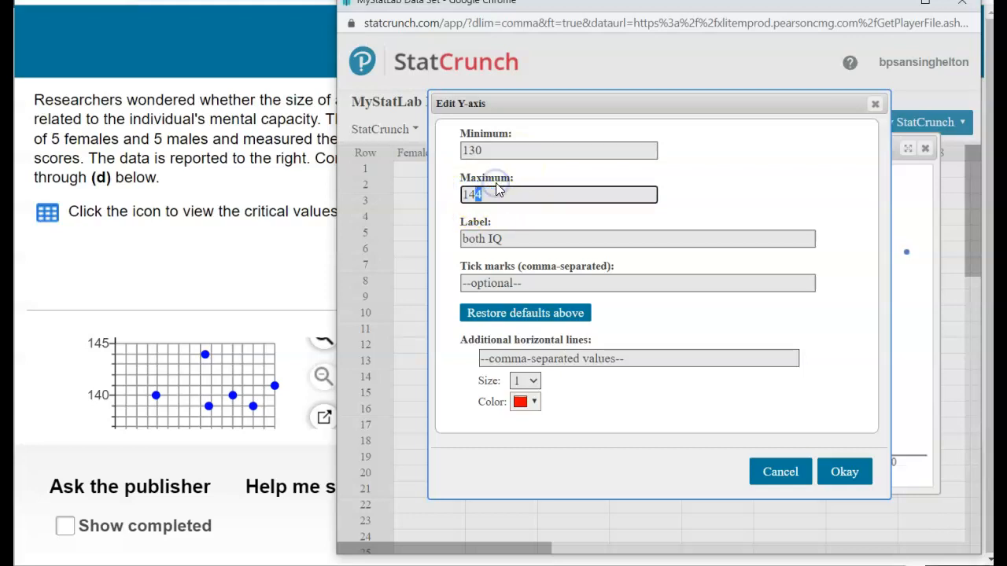
text(5)
click(844, 471)
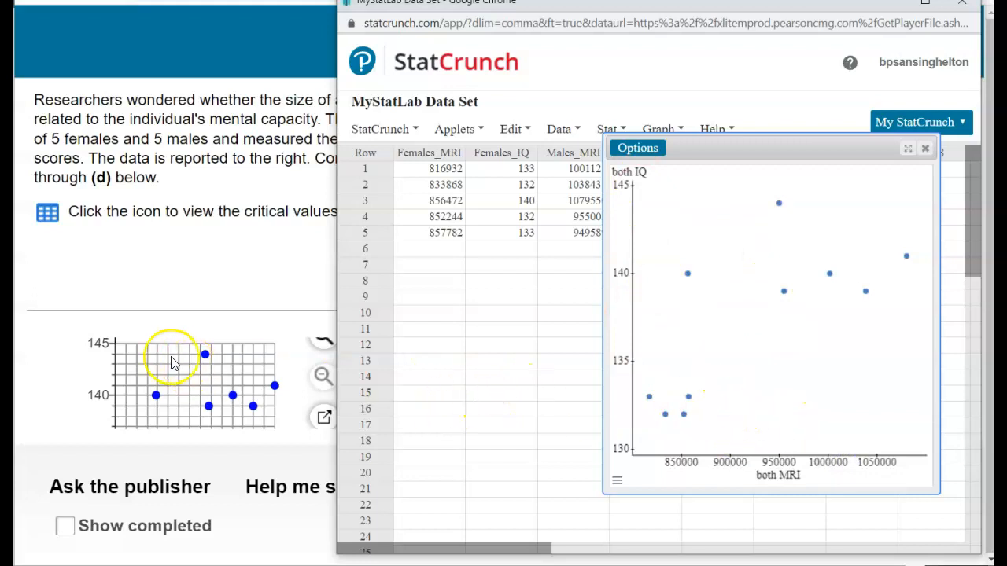
Step: Review part (b) of the question on the linear correlation coefficient and close the scatter plot in StatCrunch
scroll(185, 366, up, 2)
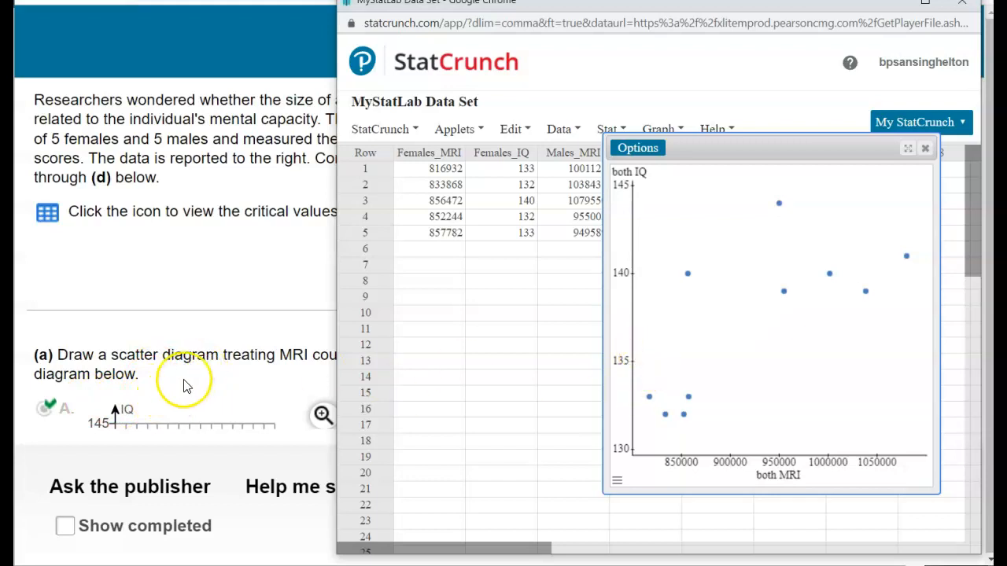
scroll(185, 386, down, 5)
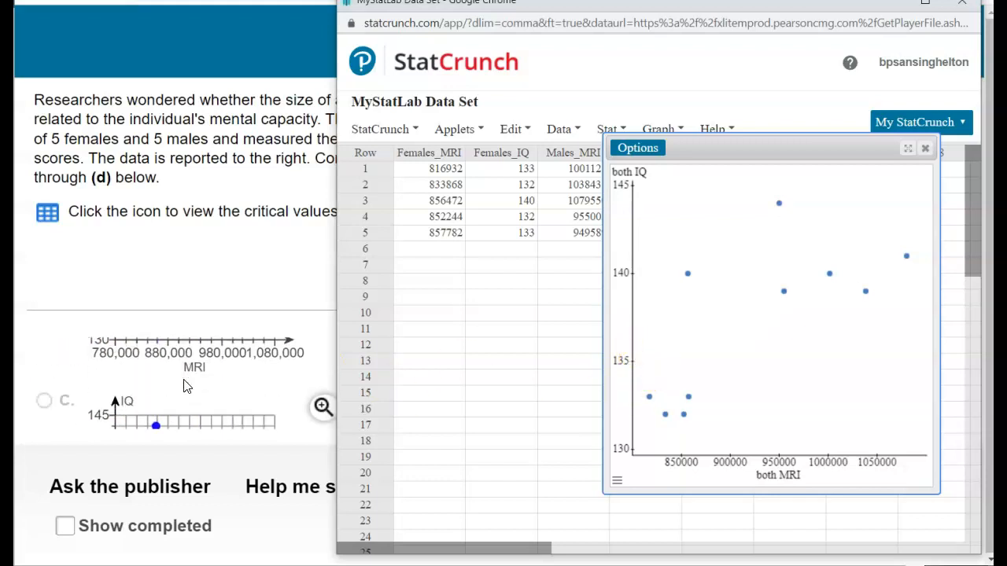
scroll(185, 385, down, 5)
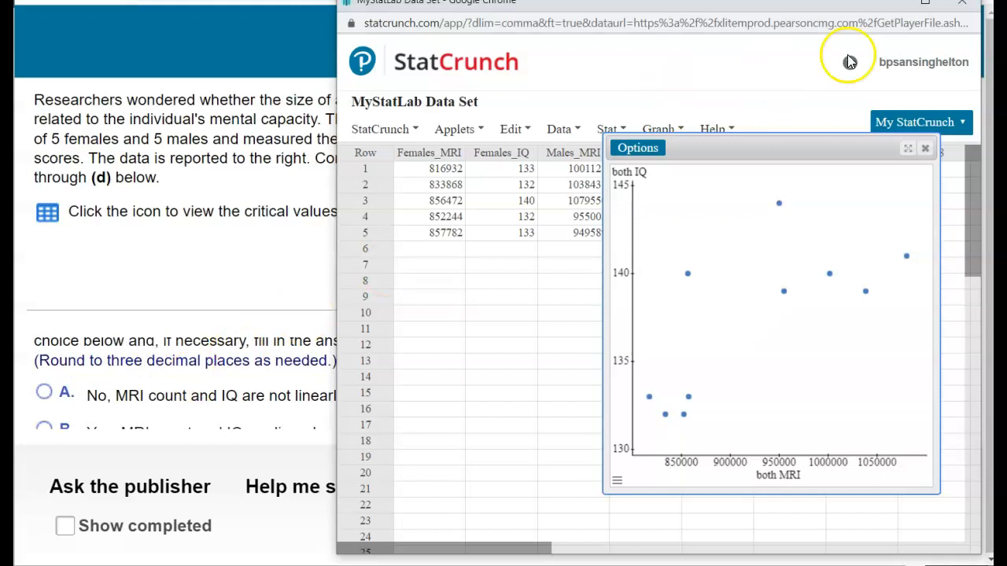
click(889, 5)
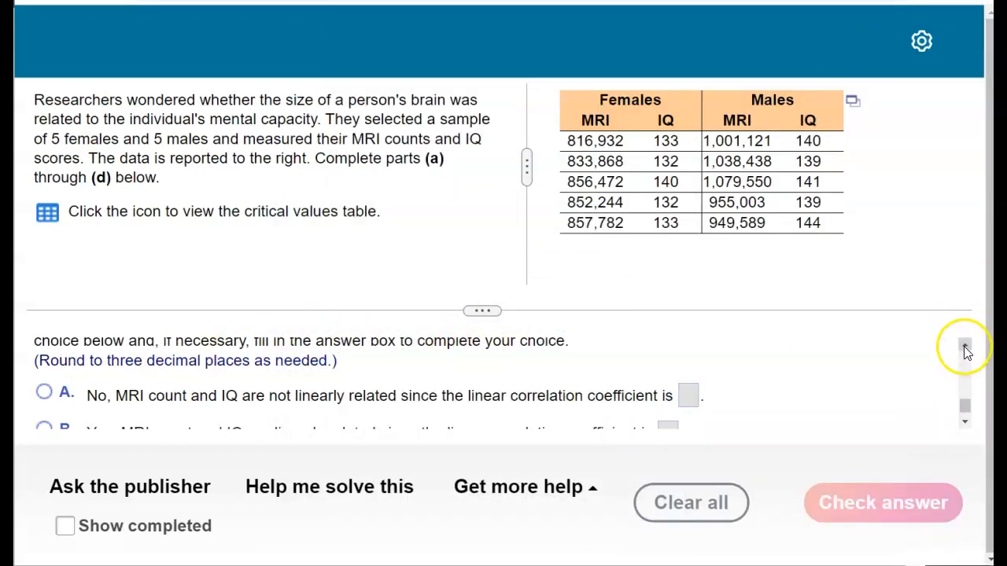
click(965, 346)
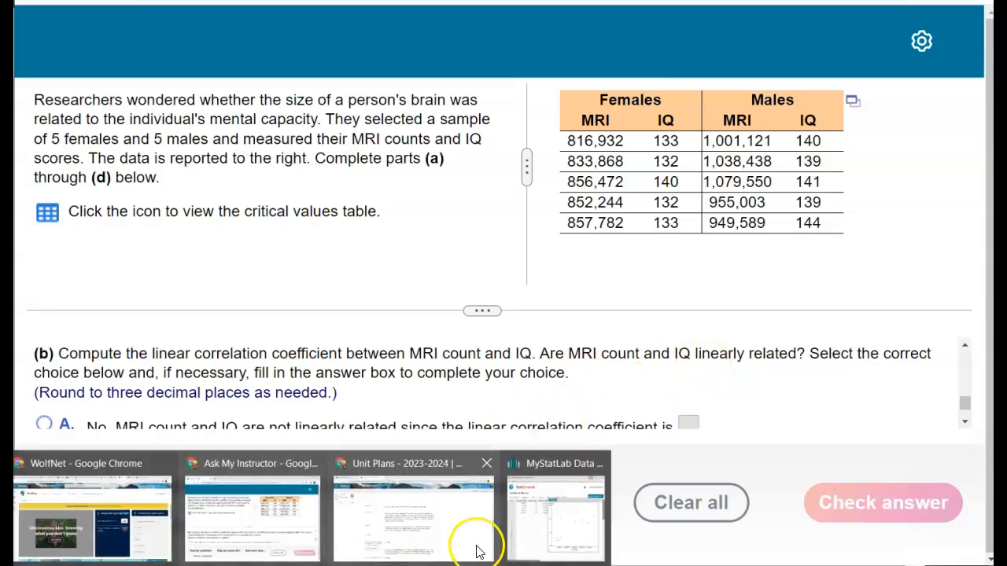
click(526, 519)
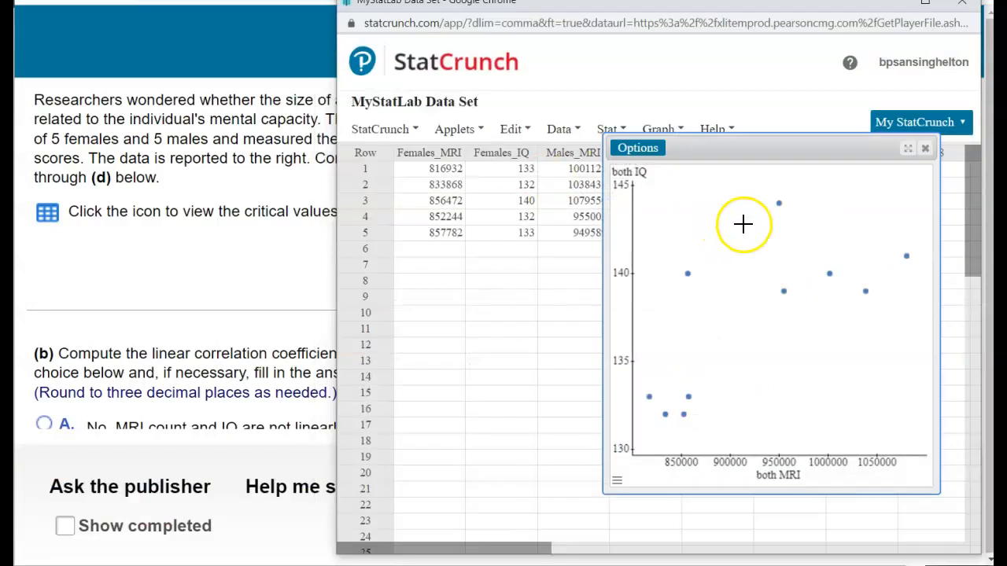
click(914, 149)
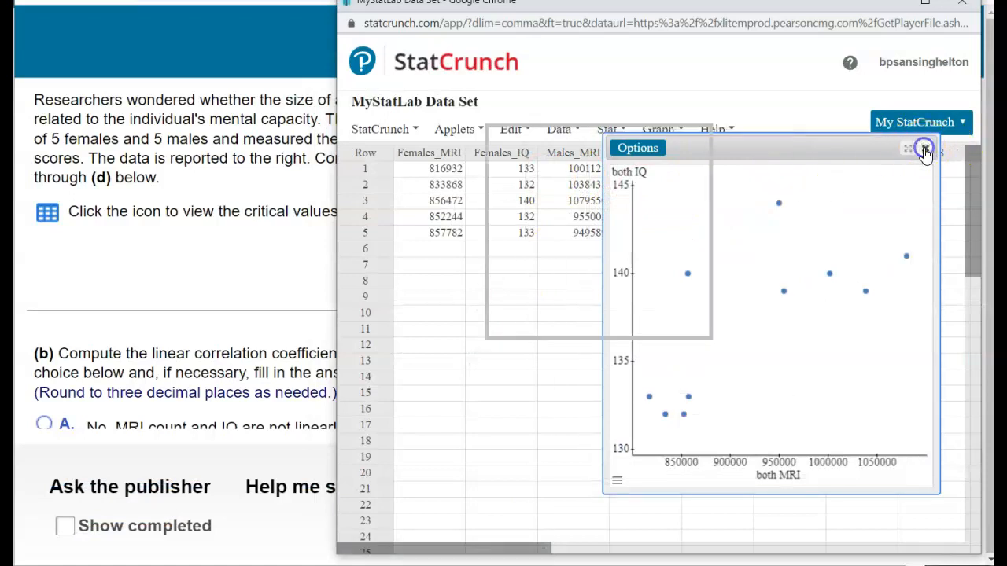
Step: Compute the correlation between the both MRI and both IQ columns from the summary statistics
click(609, 135)
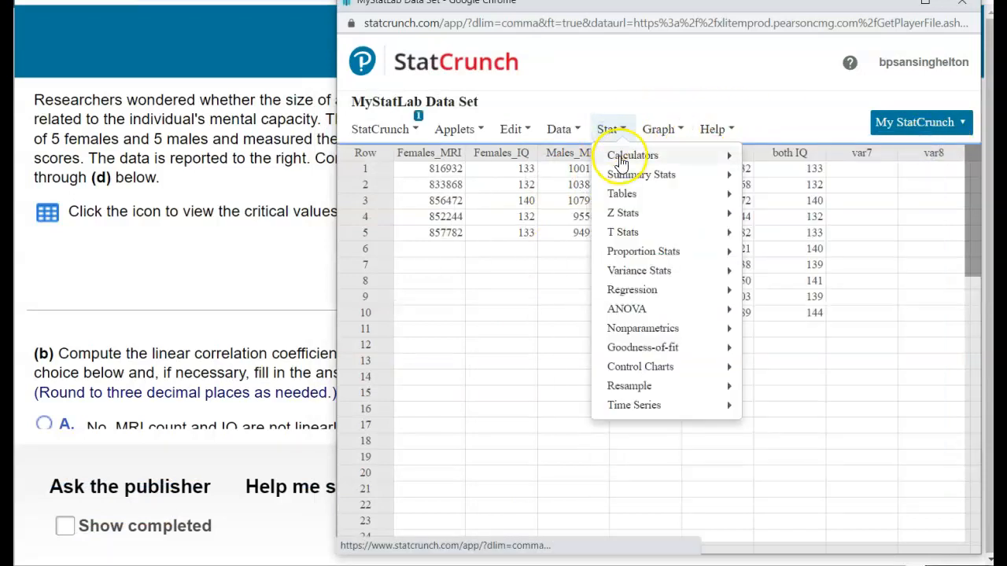
mouse_move(626, 175)
click(804, 220)
scroll(535, 162, down, 1)
click(503, 154)
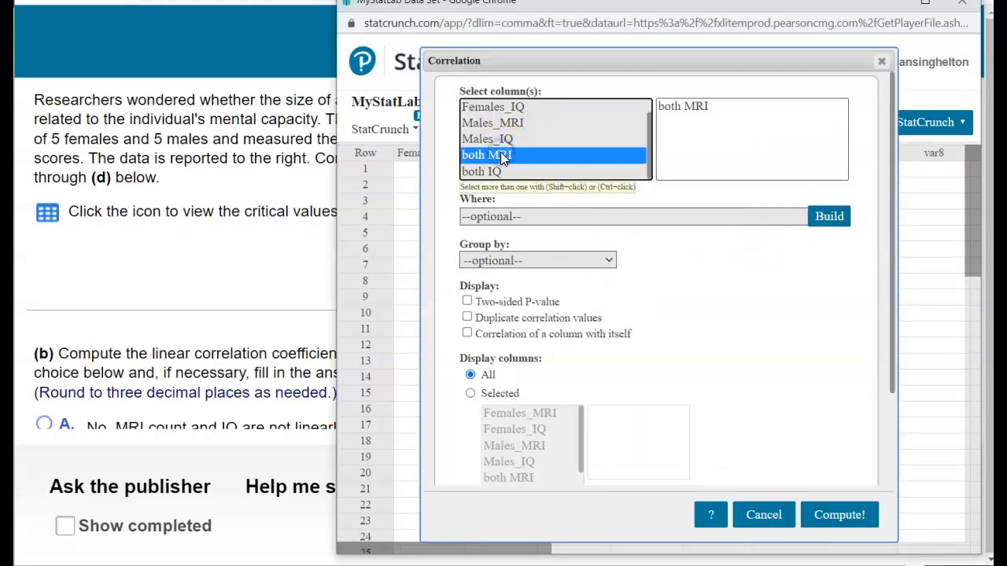
ctrl+click(497, 171)
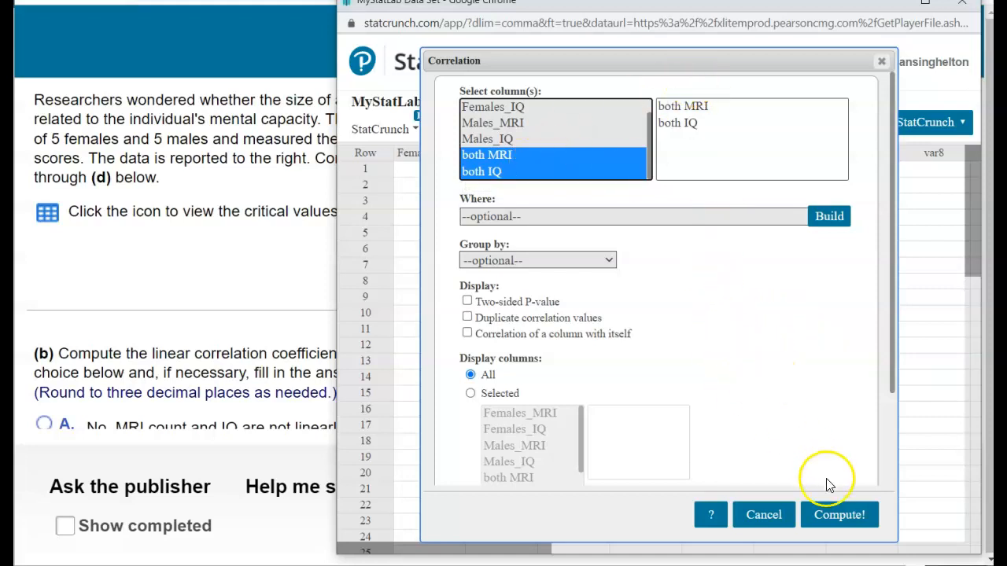
click(832, 519)
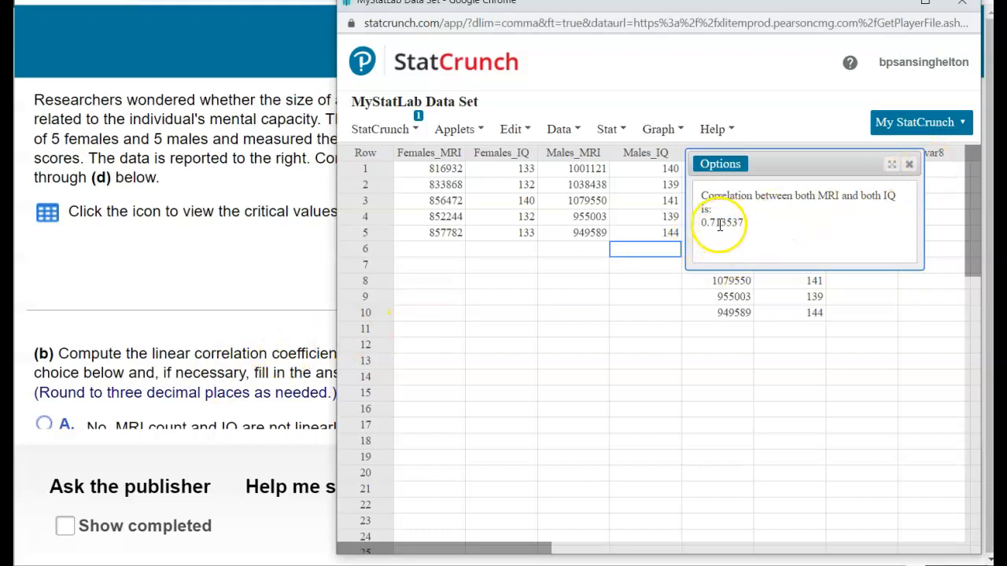
Step: Open the question's critical values table in MyStatLab and place the StatCrunch correlation result beside it to compare the two
click(270, 334)
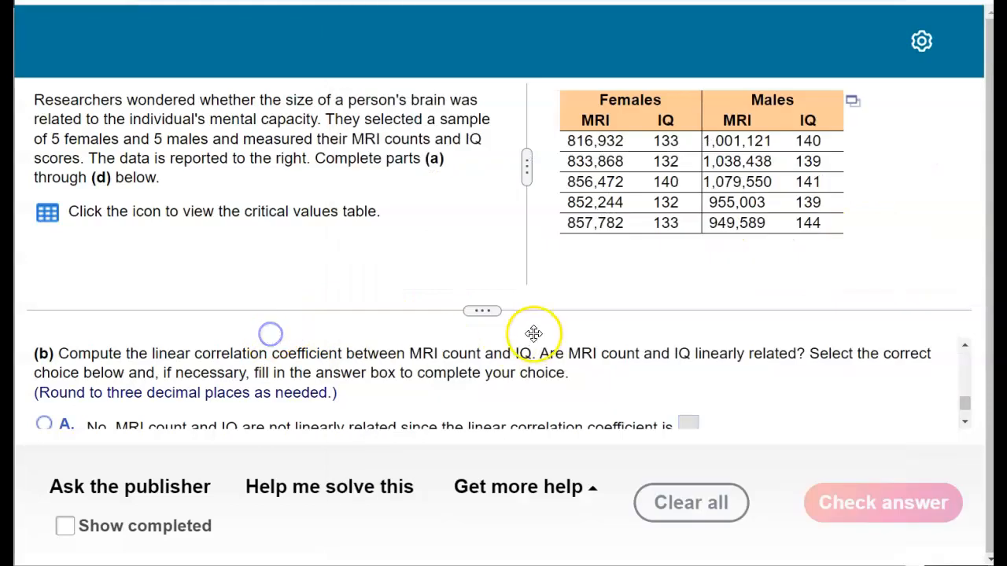
drag(965, 403, 964, 407)
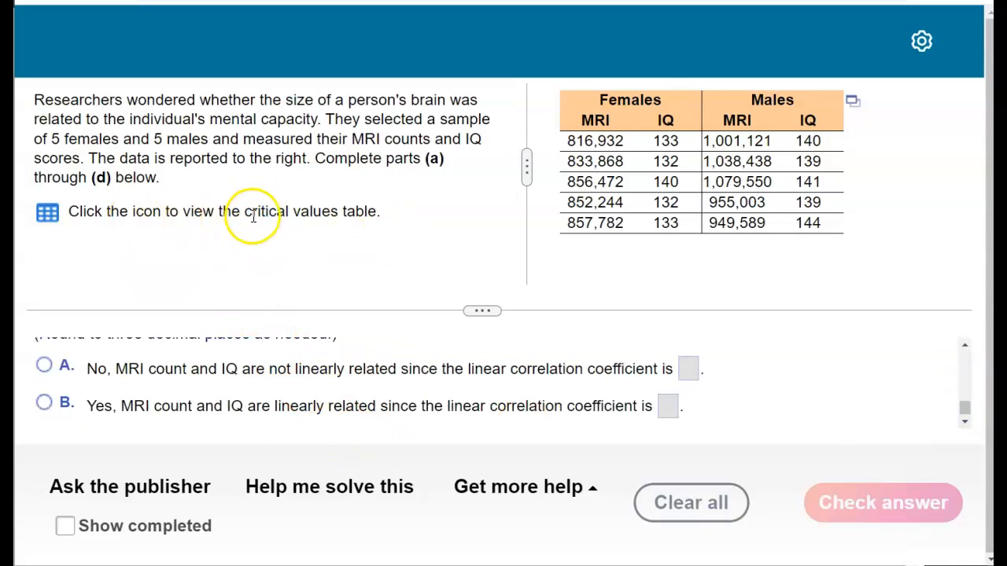
click(47, 213)
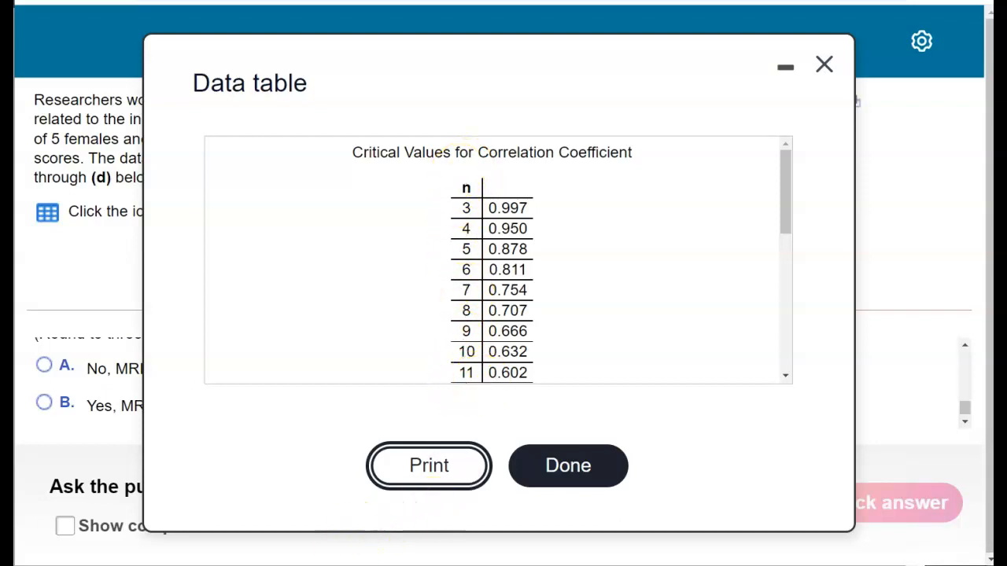
click(529, 517)
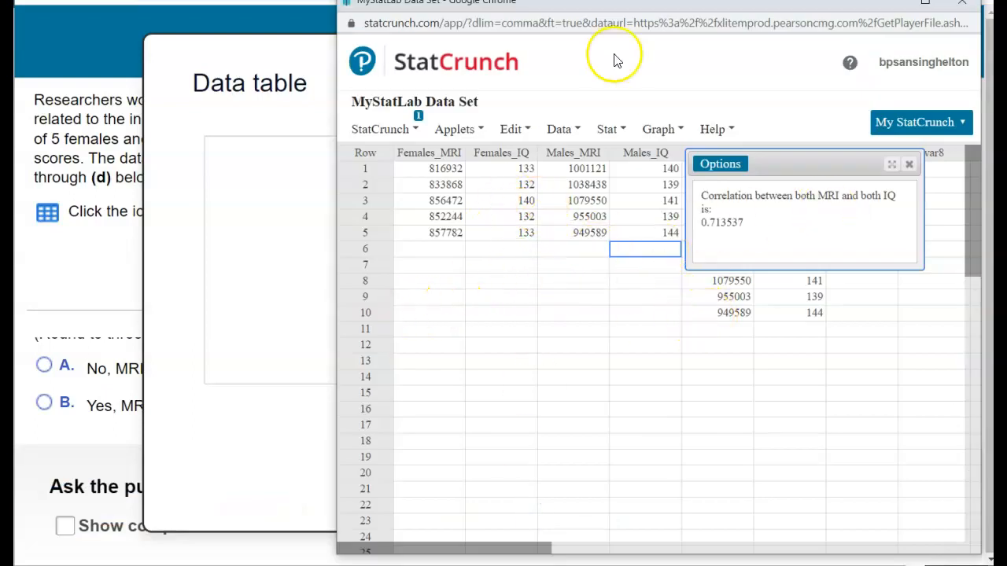
drag(612, 14, 820, 62)
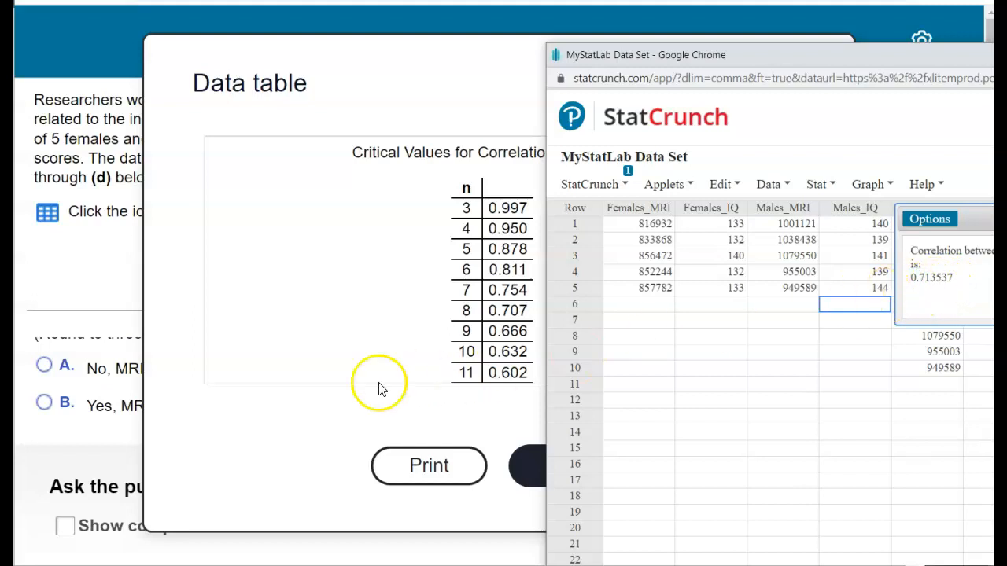
Step: Answer part (b) with choice B, entering .714 as the linear correlation coefficient, close the critical values table and submit the answer
click(70, 417)
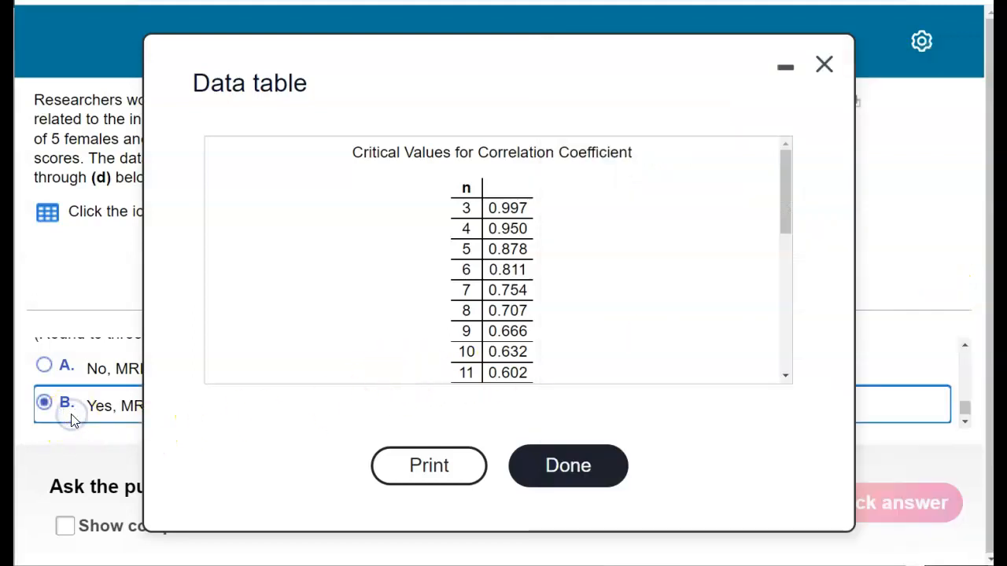
click(552, 462)
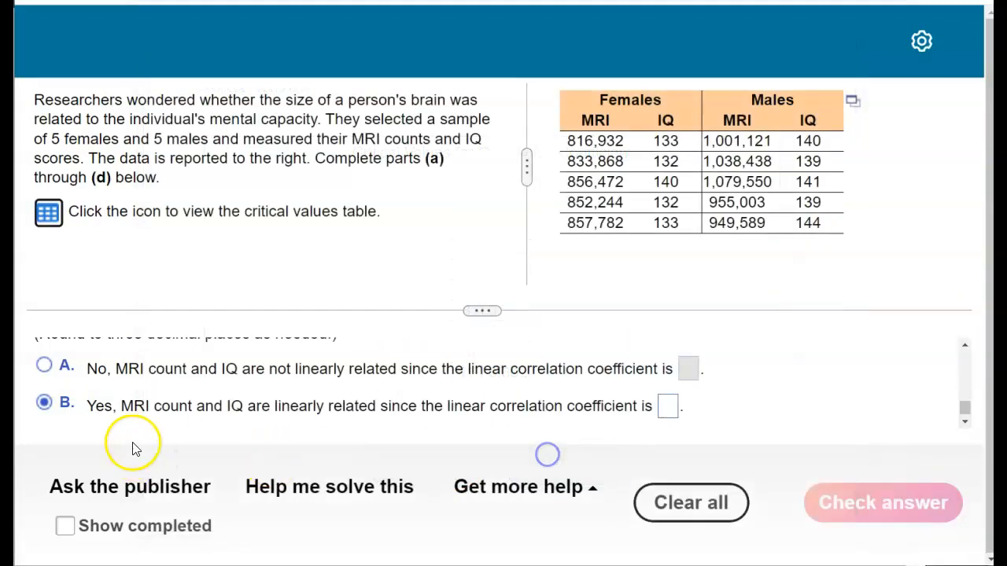
click(667, 406)
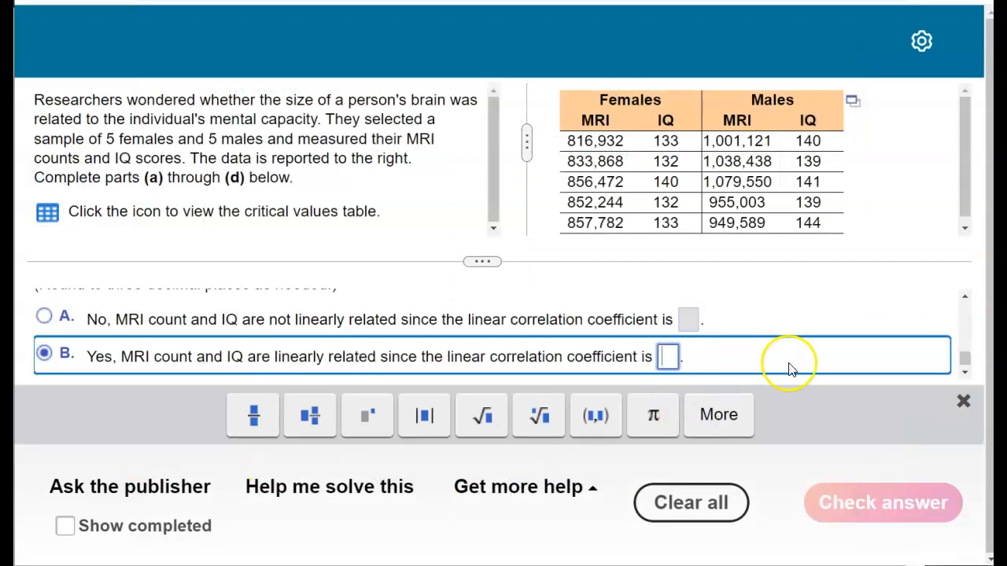
text(.714)
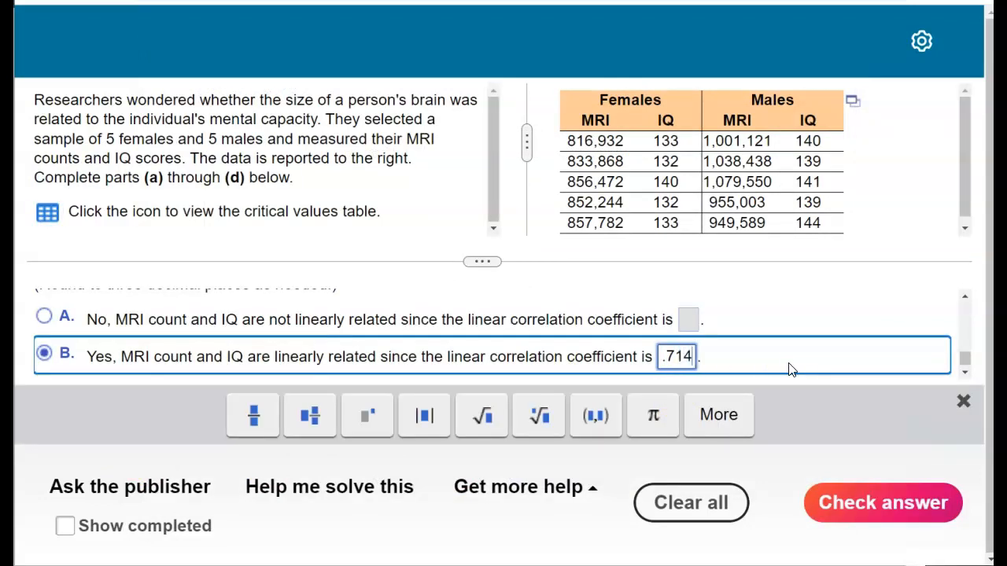
key(Return)
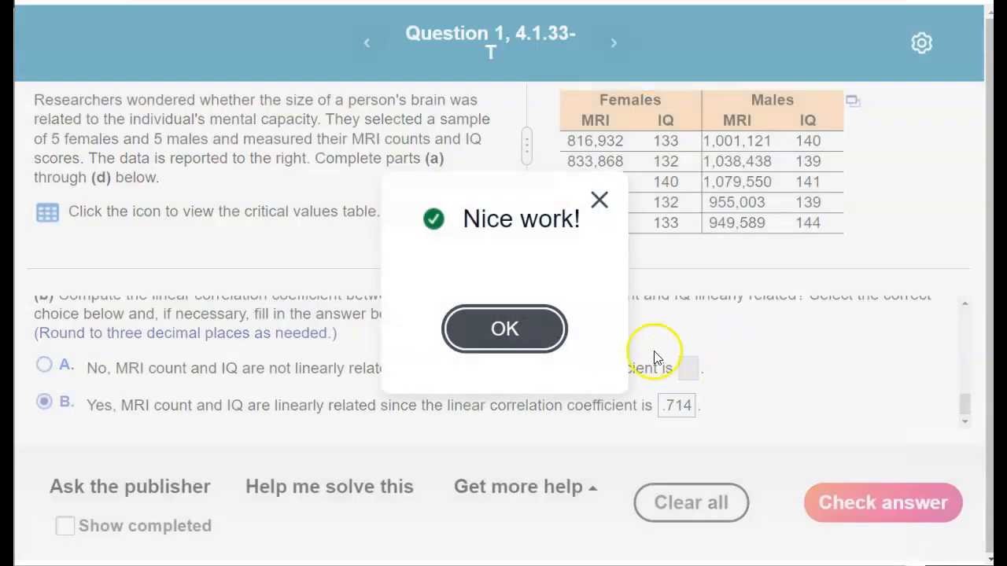